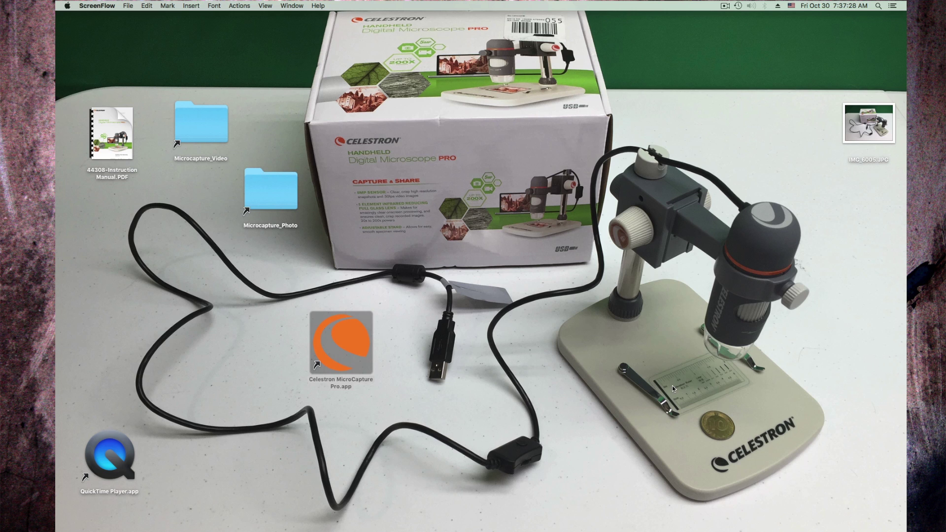
Open the 44308-Instruction Manual PDF, skim its setup, specifications, calibration, measuring and marking sections, and close it.
double_click(112, 125)
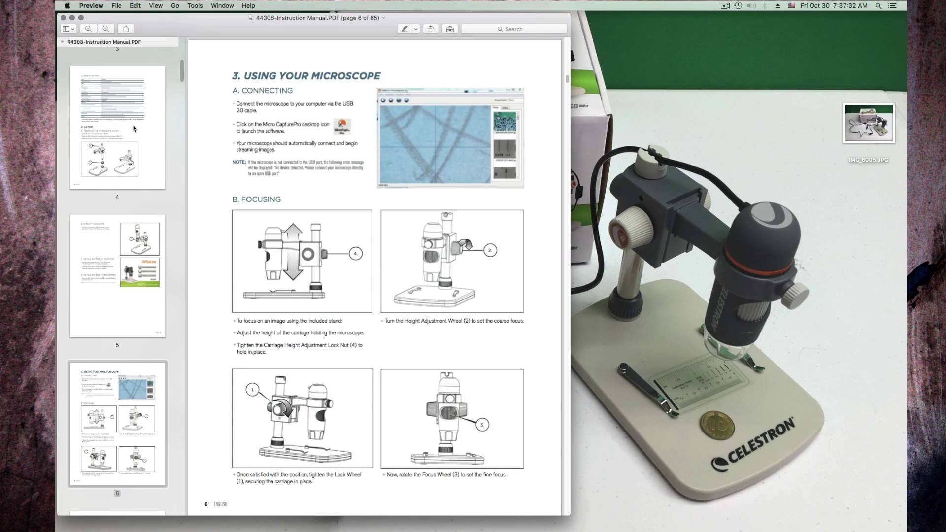
scroll(139, 176, "down", 10)
scroll(330, 185, "down", 15)
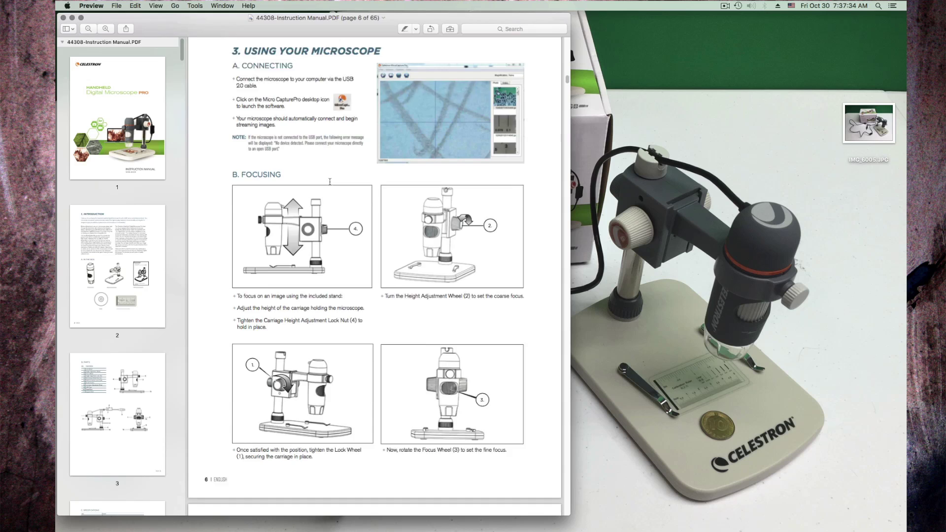
scroll(330, 184, "down", 20)
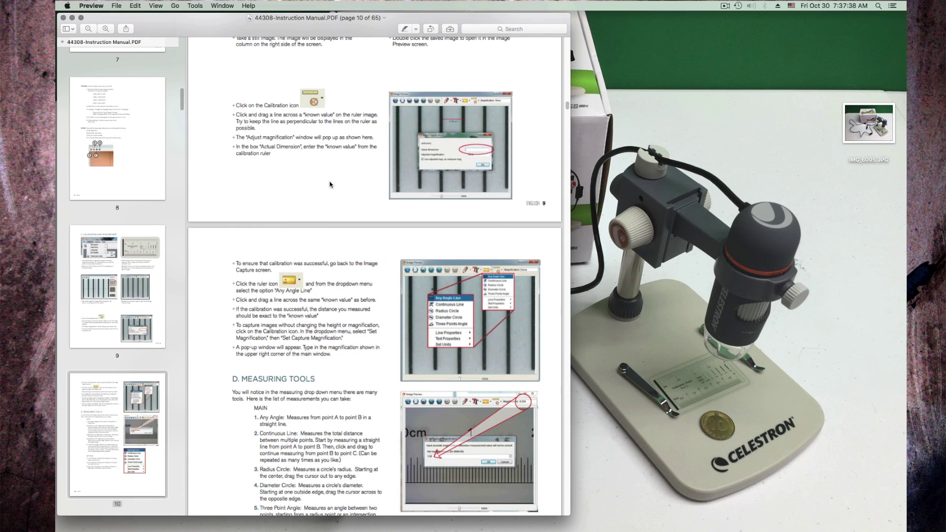
scroll(330, 185, "down", 20)
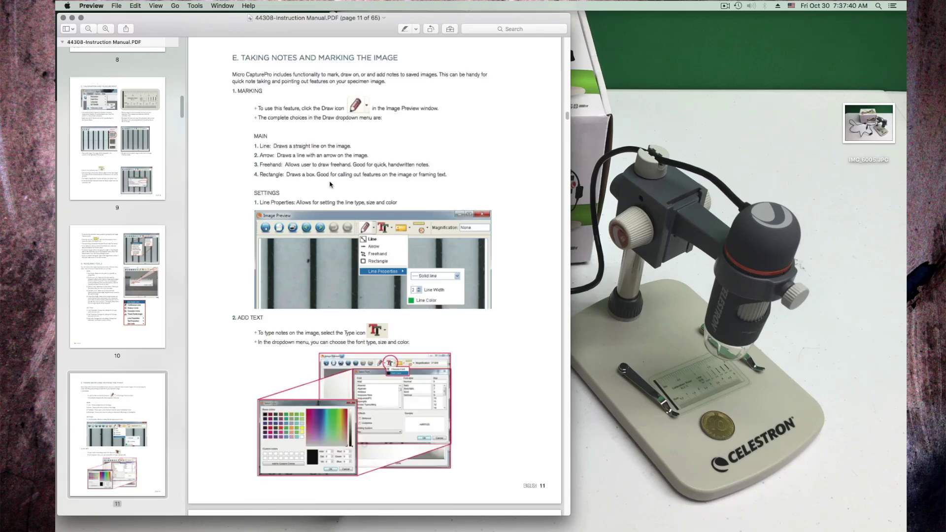
scroll(330, 184, "down", 5)
scroll(330, 184, "up", 20)
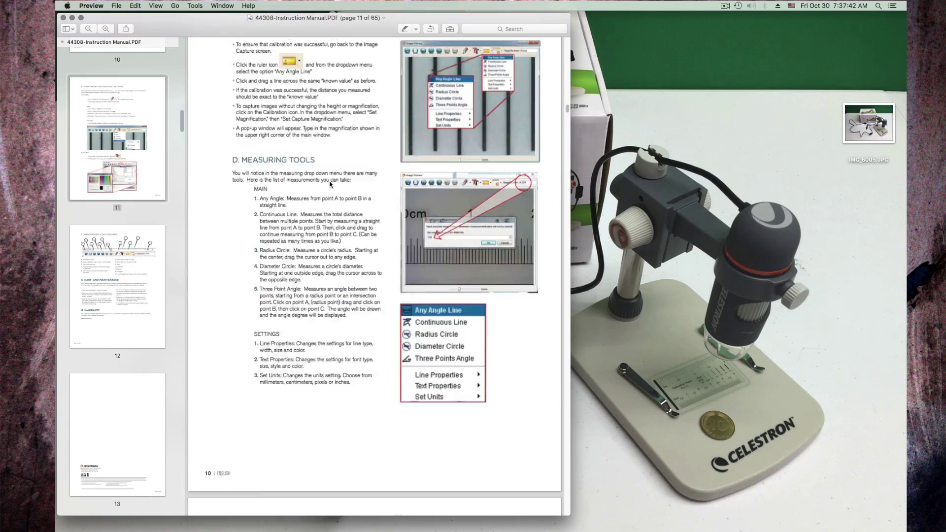
scroll(330, 185, "up", 20)
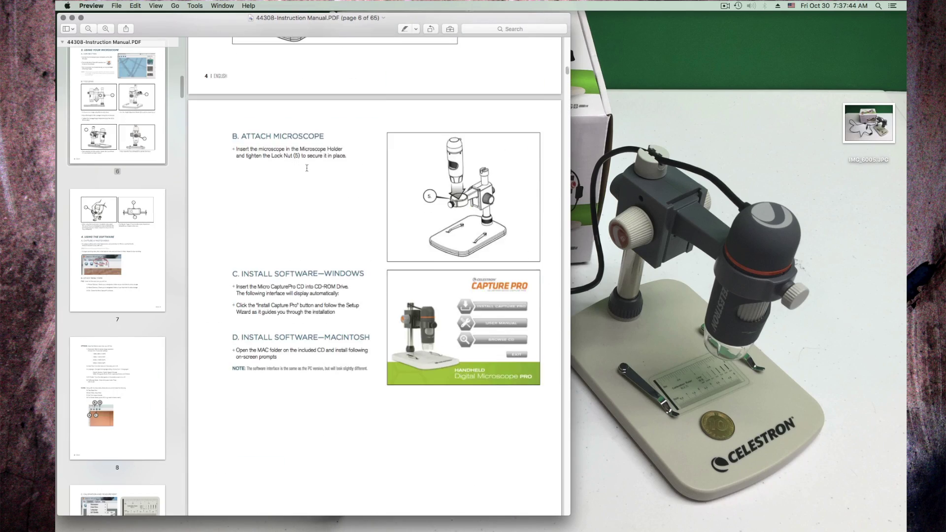
scroll(235, 131, "up", 12)
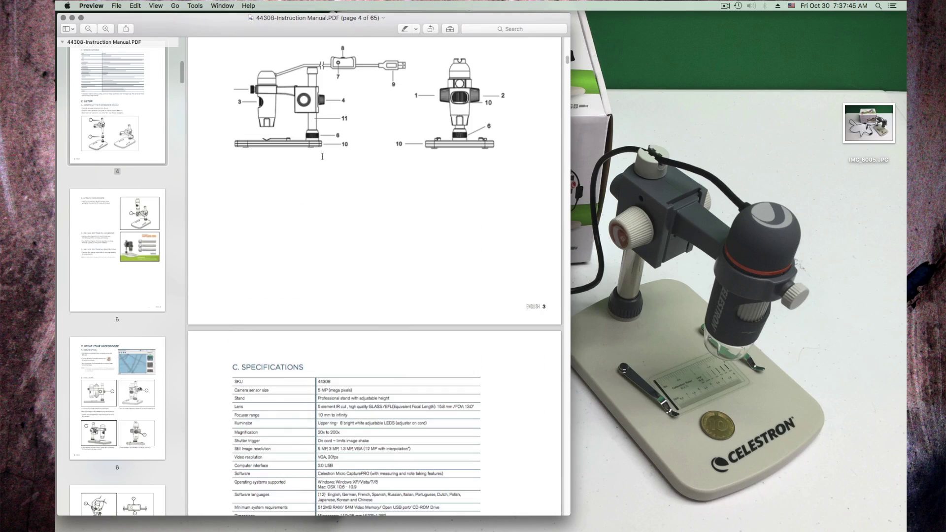
left_click(63, 18)
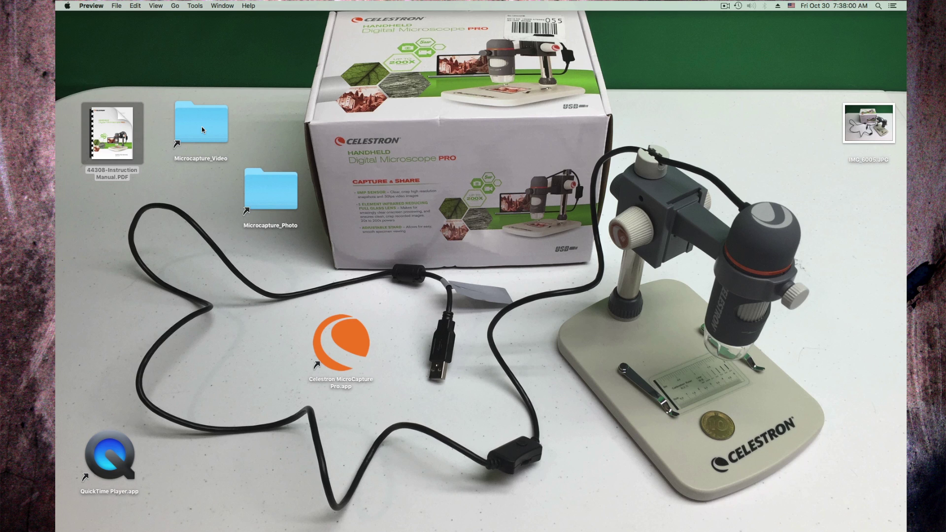
Launch Celestron MicroCapture Pro, preview the two saved photos, and reposition its window on the desktop.
double_click(358, 341)
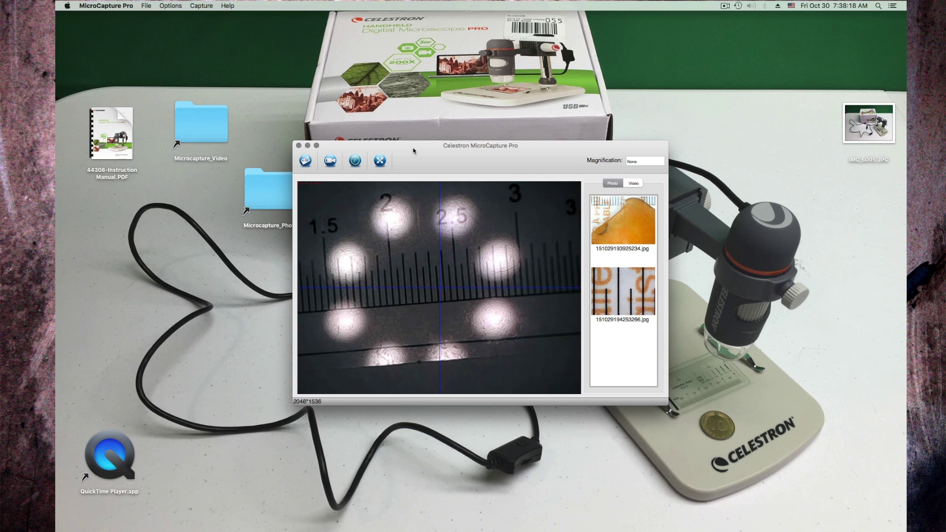
left_click(632, 223)
left_click(619, 278)
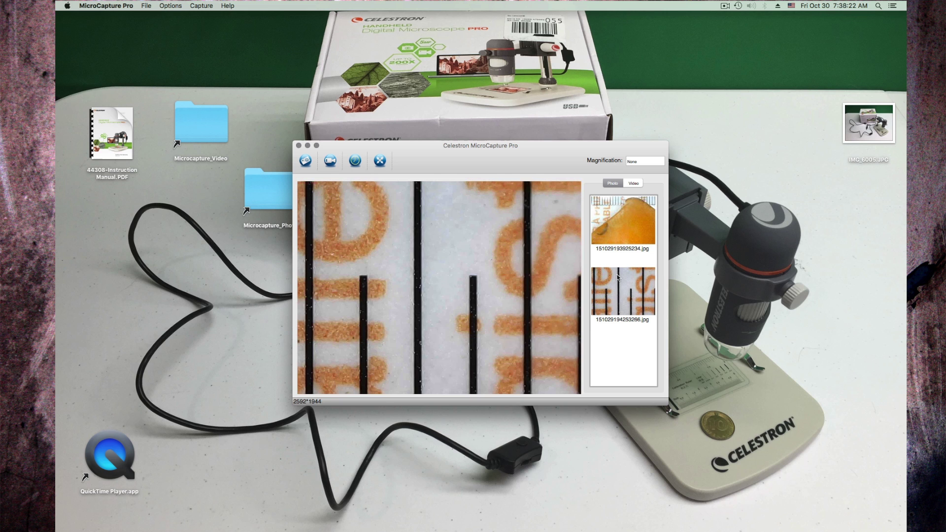
left_click(617, 223)
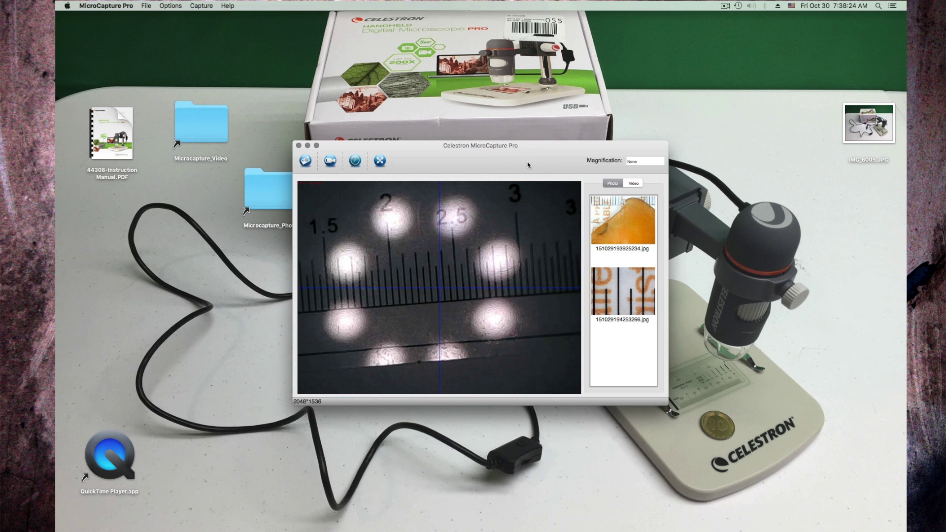
left_click_drag(421, 152, 299, 237)
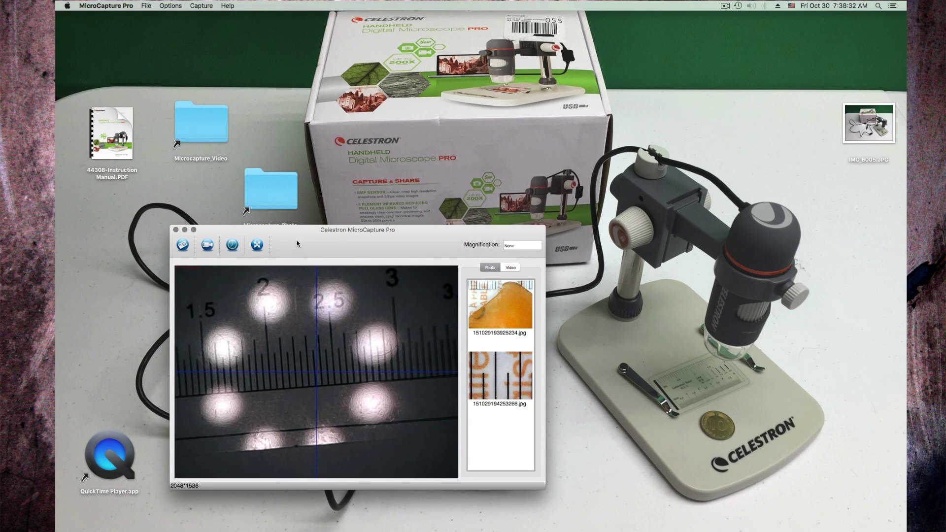
Set the microscope's capture resolution to 2592*1944 (5M).
left_click(171, 6)
mouse_move(177, 44)
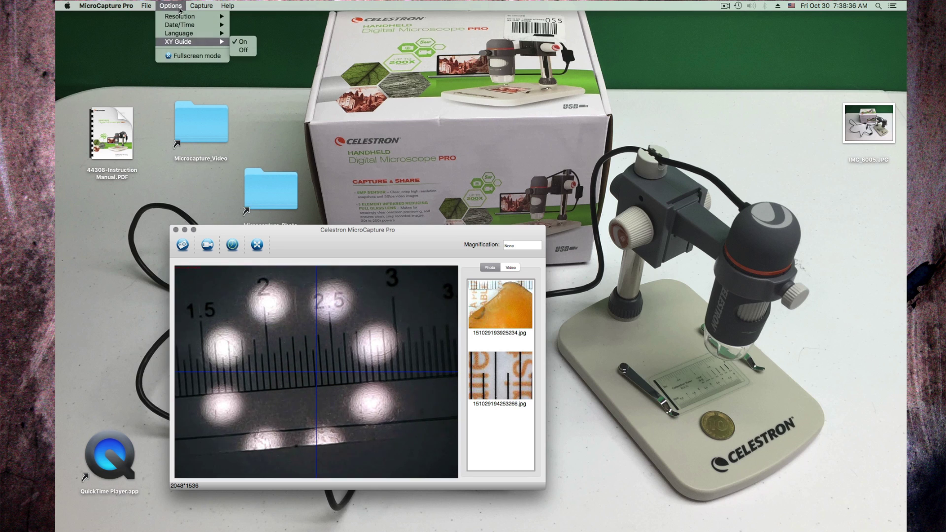
mouse_move(178, 17)
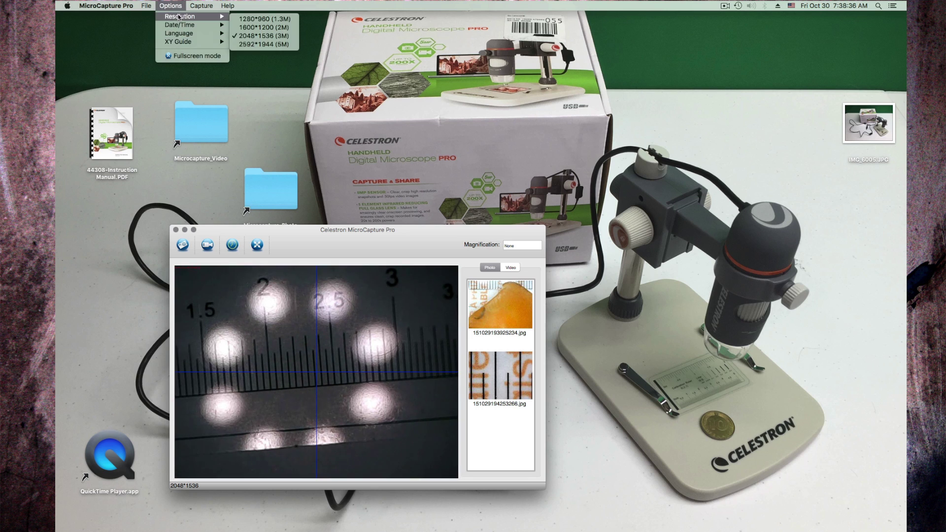
left_click(264, 43)
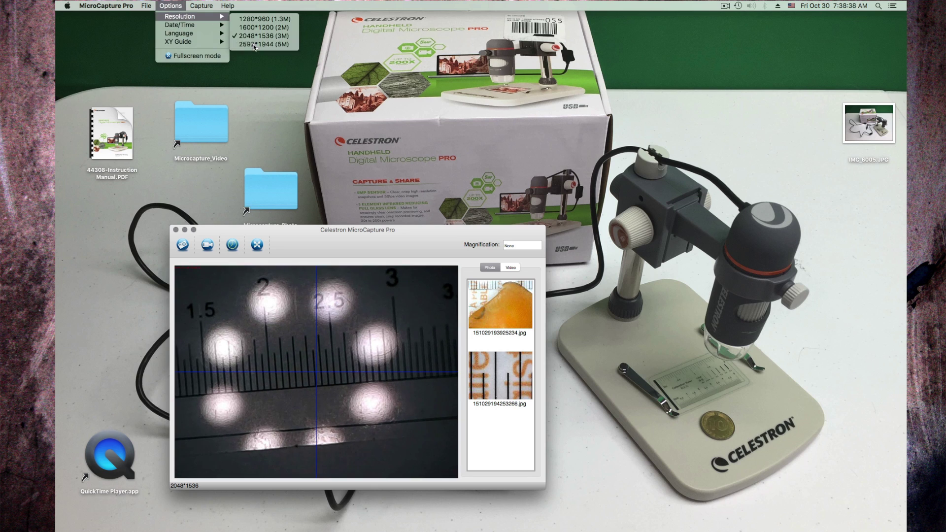
Show the microscope's live image in full-screen mode.
left_click(168, 6)
mouse_move(178, 26)
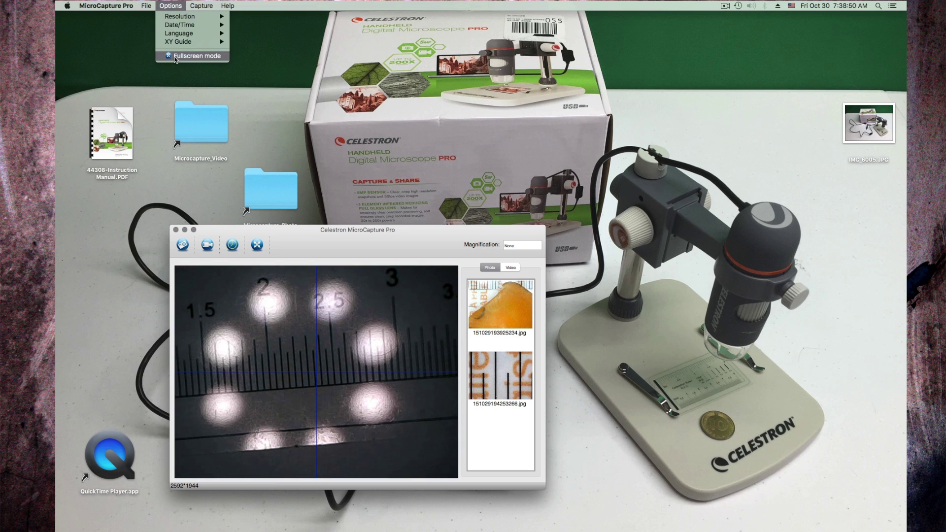
left_click(192, 56)
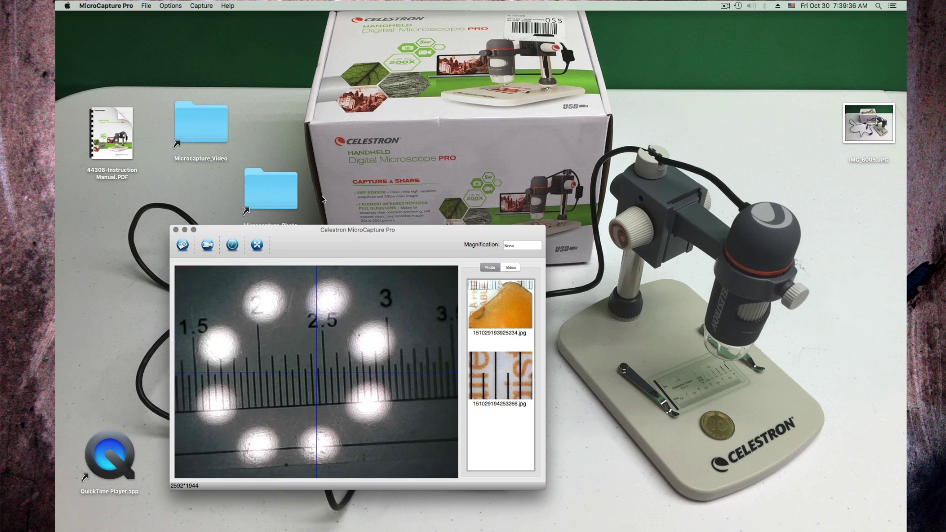
Review the timed capture settings for both Photo and Video modes, and close the dialog without starting a capture.
left_click(232, 245)
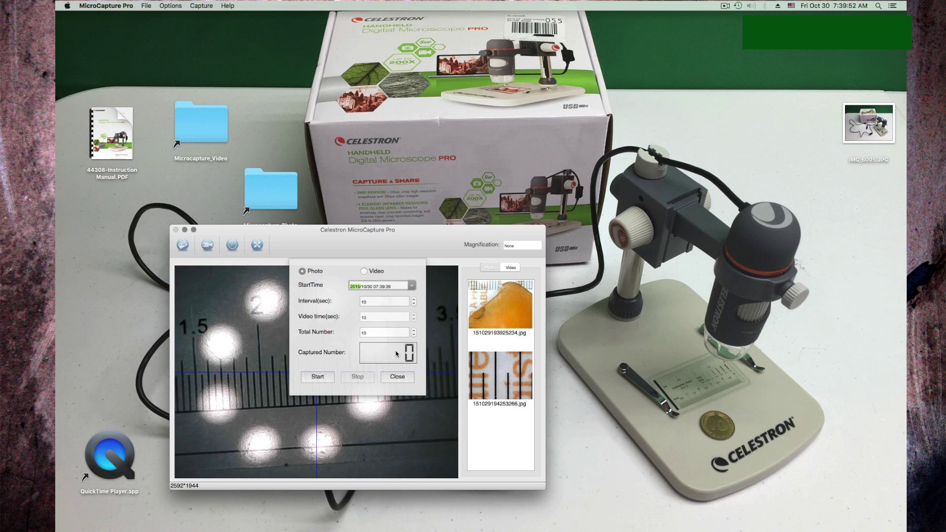
left_click(364, 271)
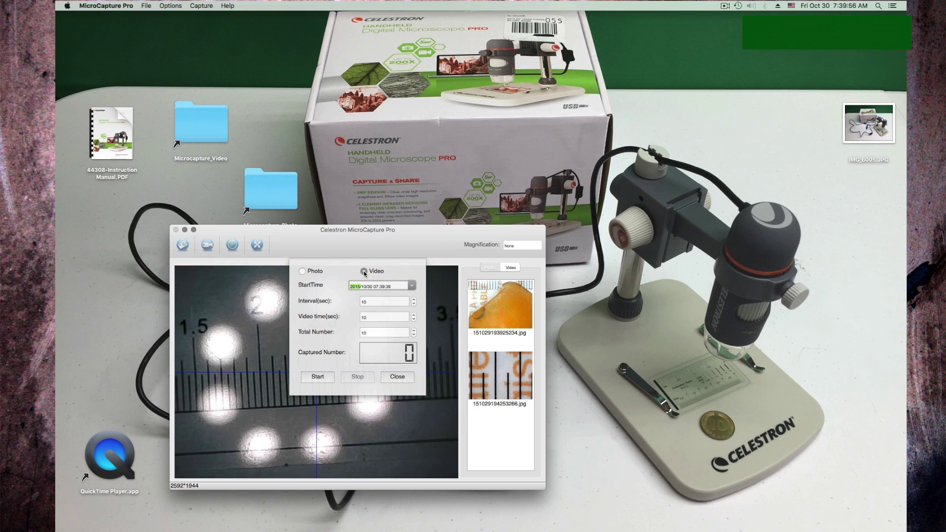
left_click(303, 272)
left_click(401, 377)
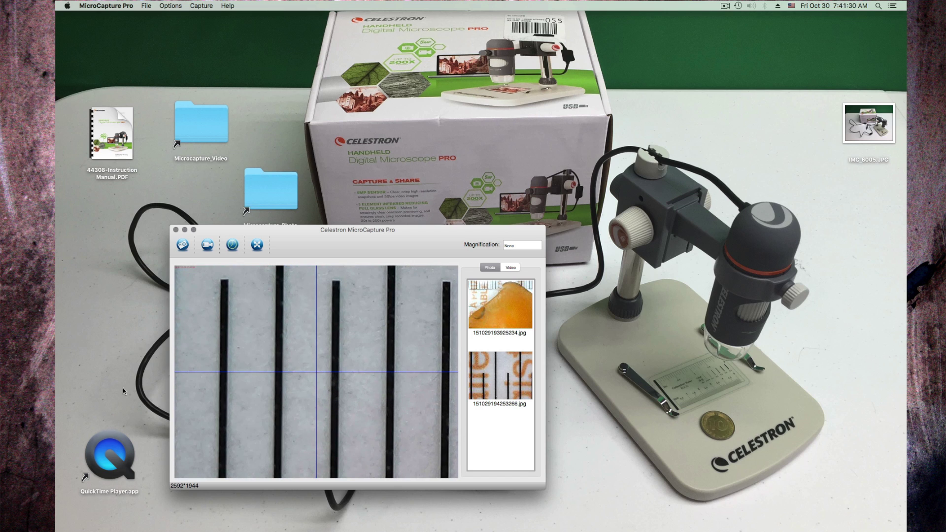
Capture a still photo of the magnified ruler lines and record a short video of them.
left_click(256, 245)
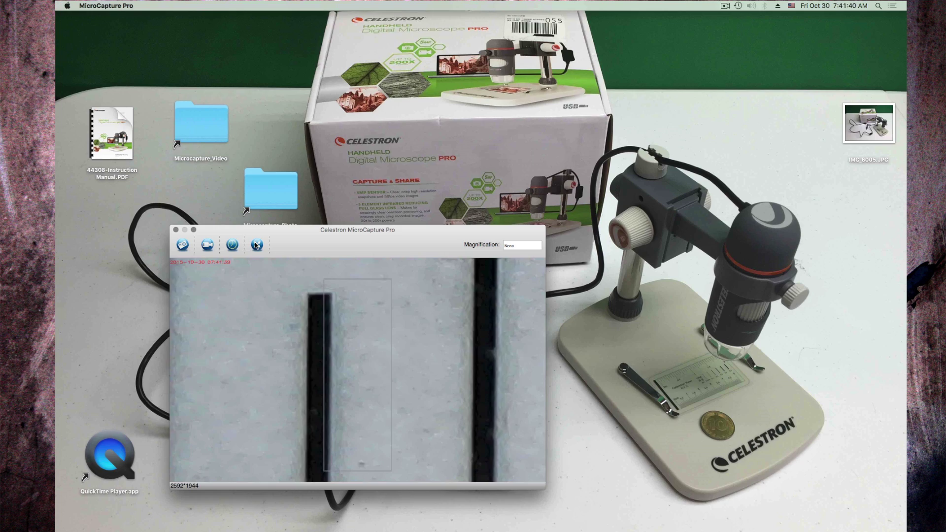
left_click(184, 245)
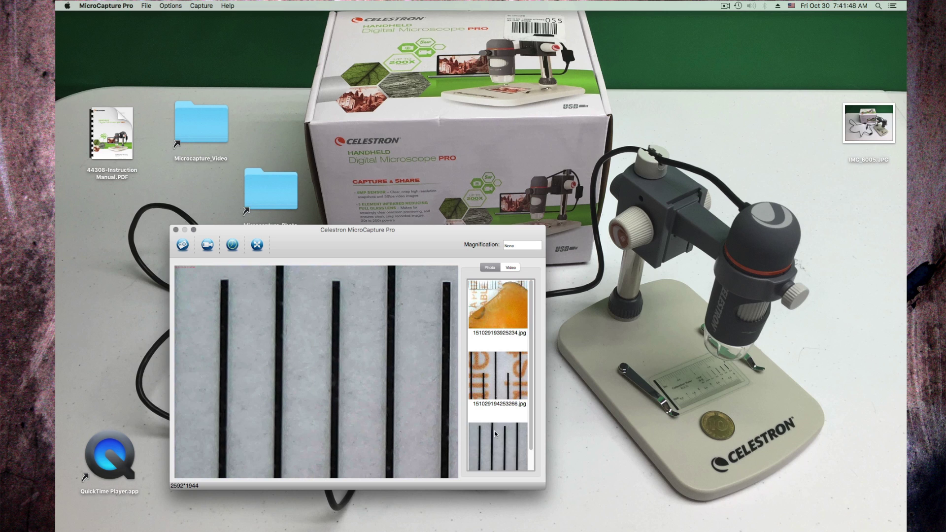
left_click(203, 246)
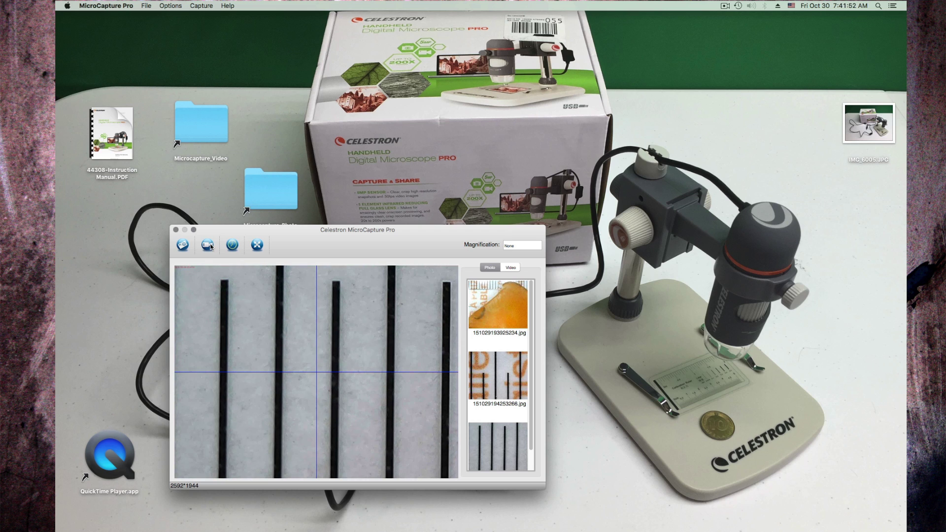
left_click(209, 246)
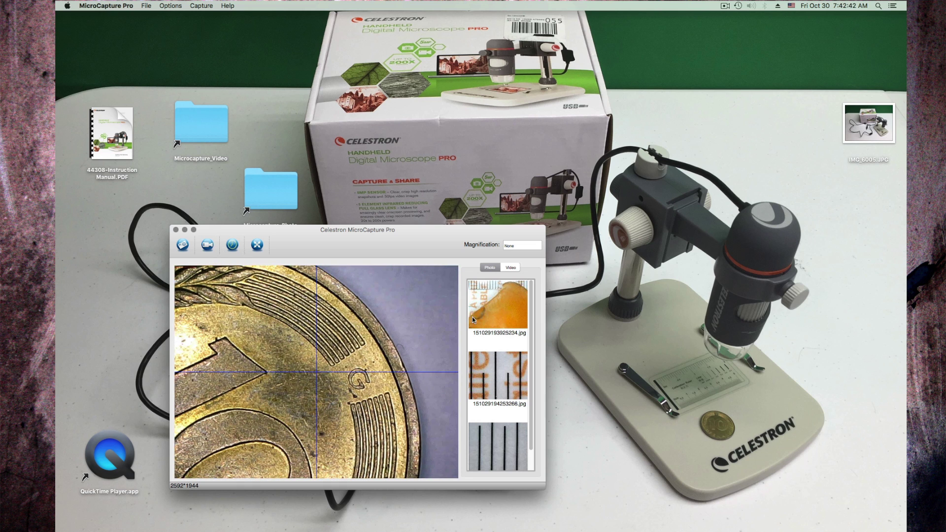
Look through the recorded videos and preview the saved photos in the capture gallery.
left_click(510, 269)
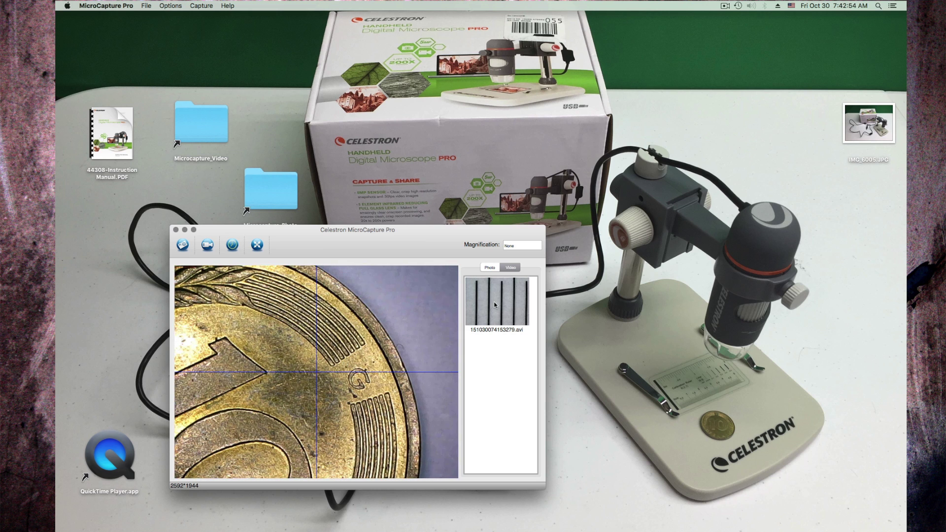
left_click(490, 268)
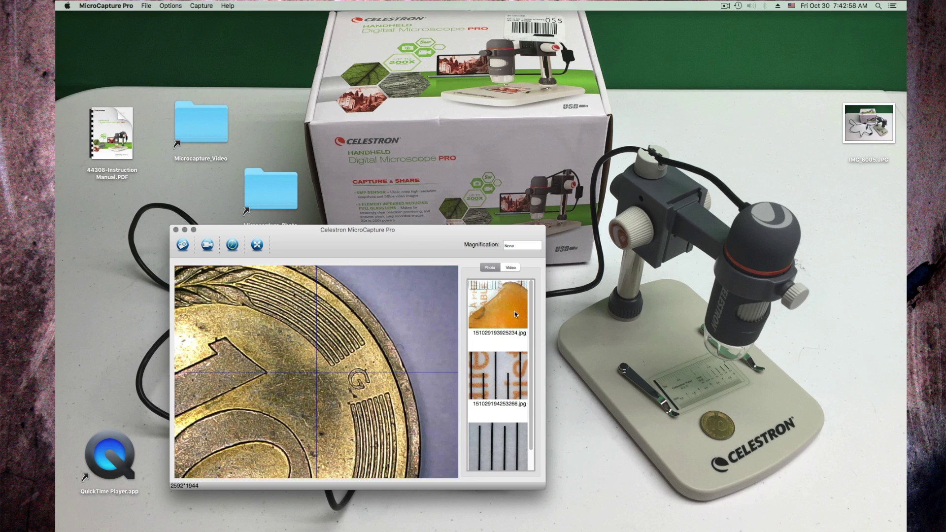
left_click(514, 311)
left_click(502, 379)
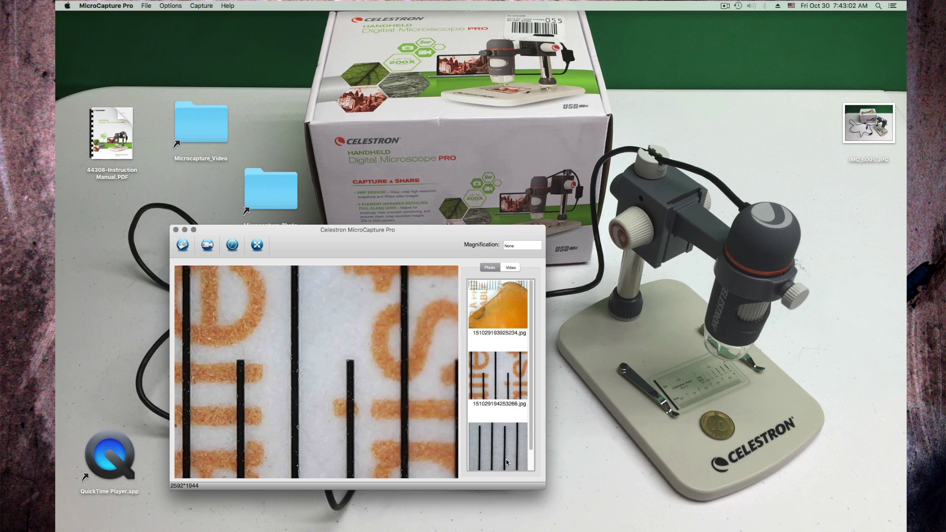
left_click(507, 459)
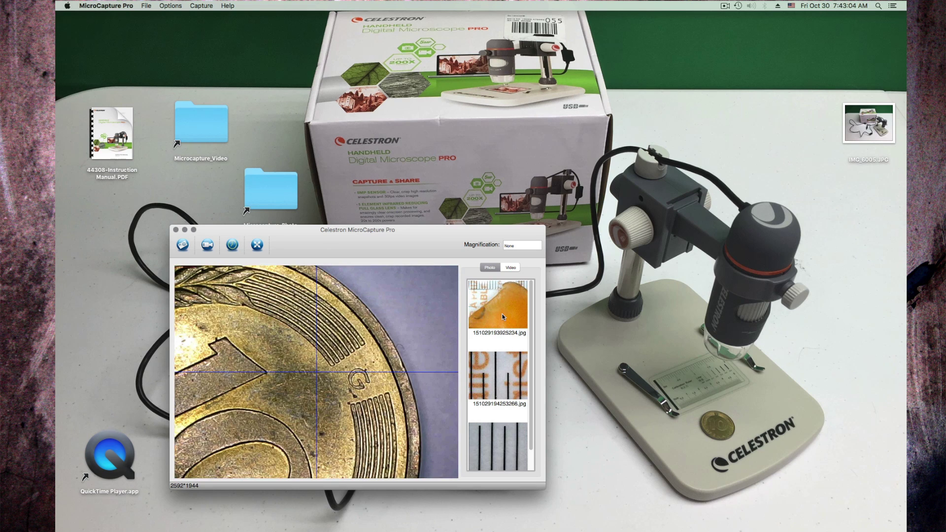
left_click(502, 316)
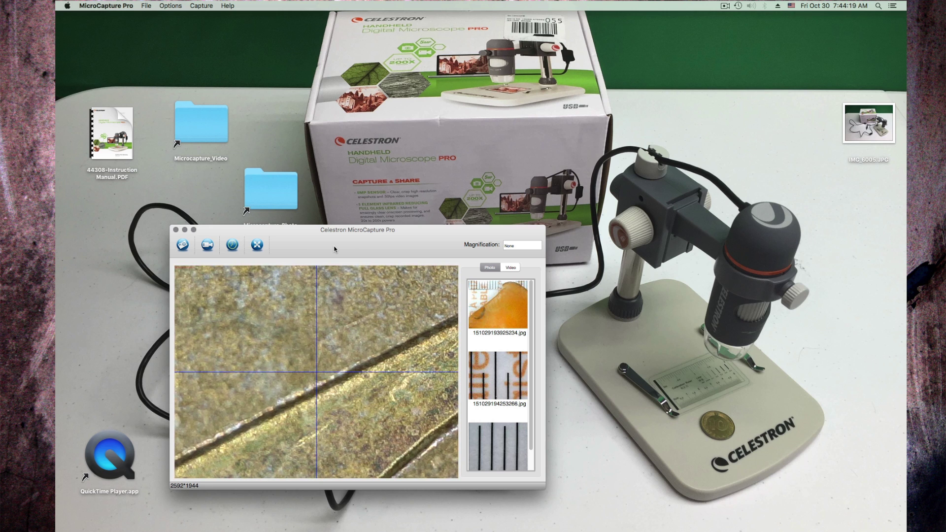
Capture a still photo of the magnified coin surface and move the MicroCapture Pro window higher on the desktop.
left_click(183, 245)
left_click_drag(285, 232, 362, 185)
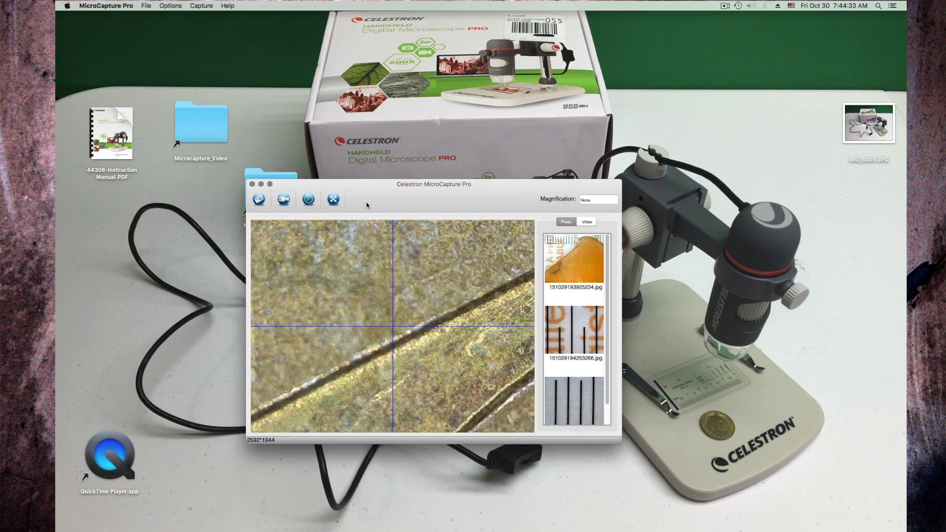
left_click_drag(513, 192, 549, 127)
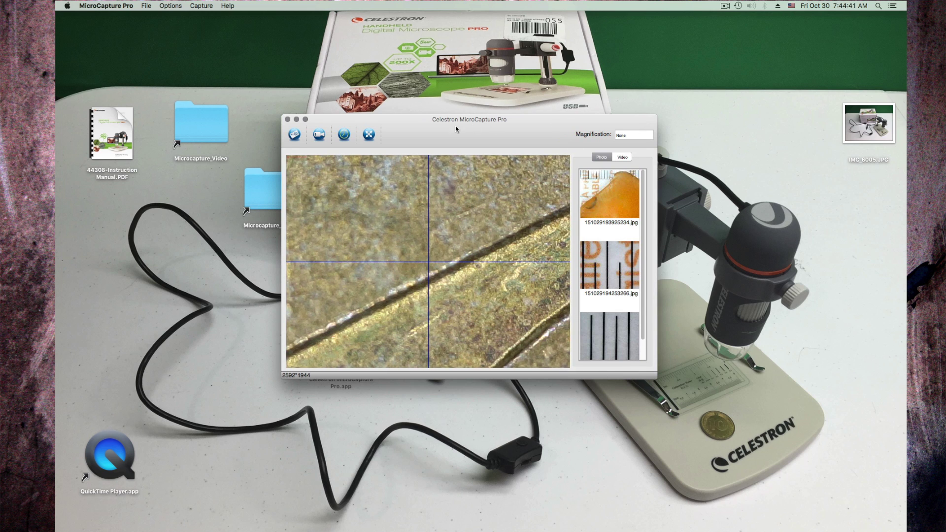
left_click_drag(423, 123, 398, 88)
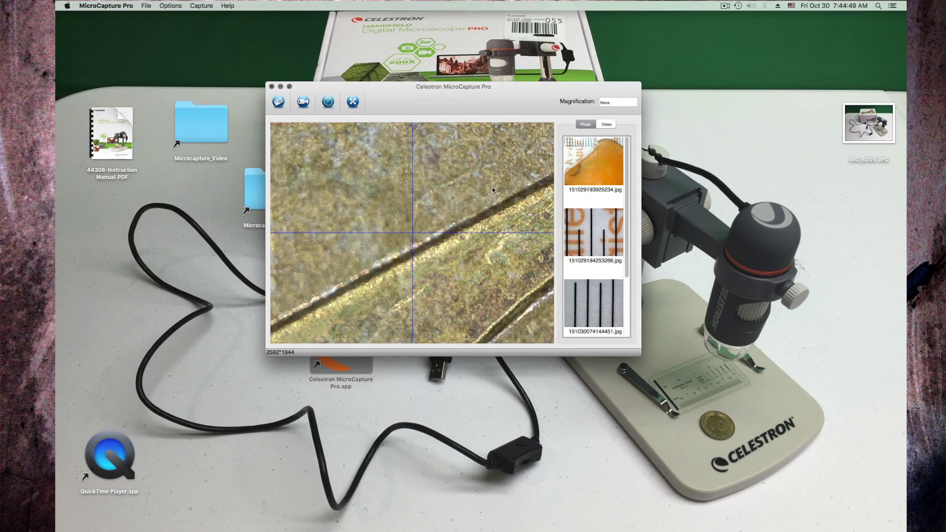
left_click_drag(442, 86, 434, 65)
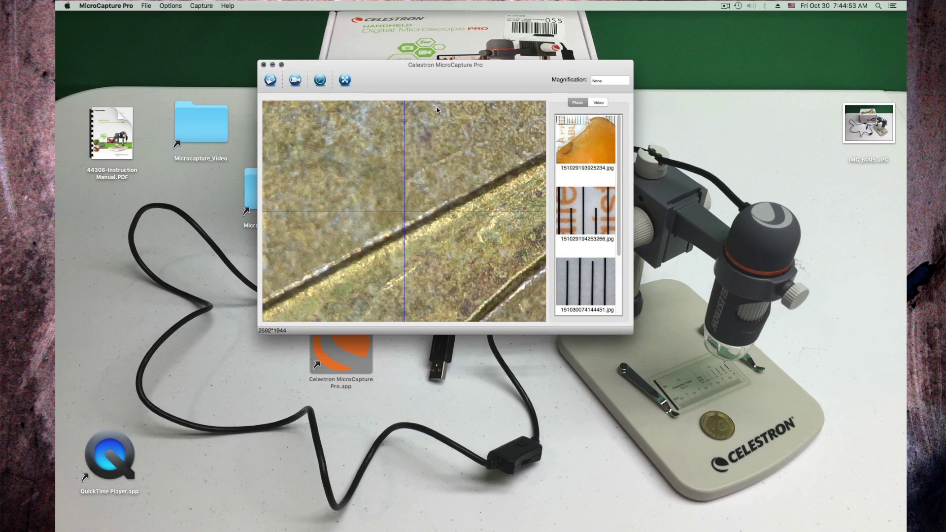
Quit MicroCapture Pro and select the QuickTime Player shortcut on the desktop.
left_click(102, 6)
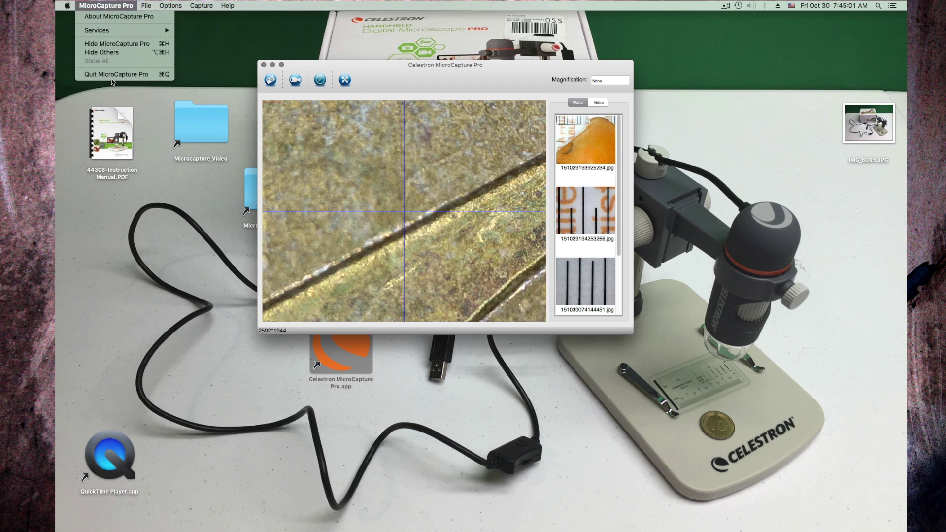
left_click(113, 82)
left_click(113, 7)
left_click(113, 74)
left_click(107, 457)
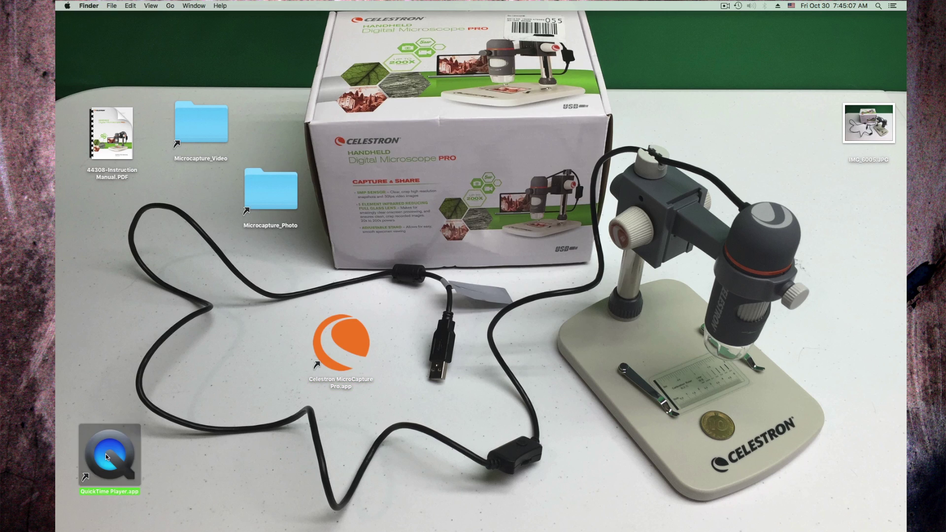
Open QuickTime Player and set up a new movie recording from the USB Microscope at Maximum quality.
double_click(108, 456)
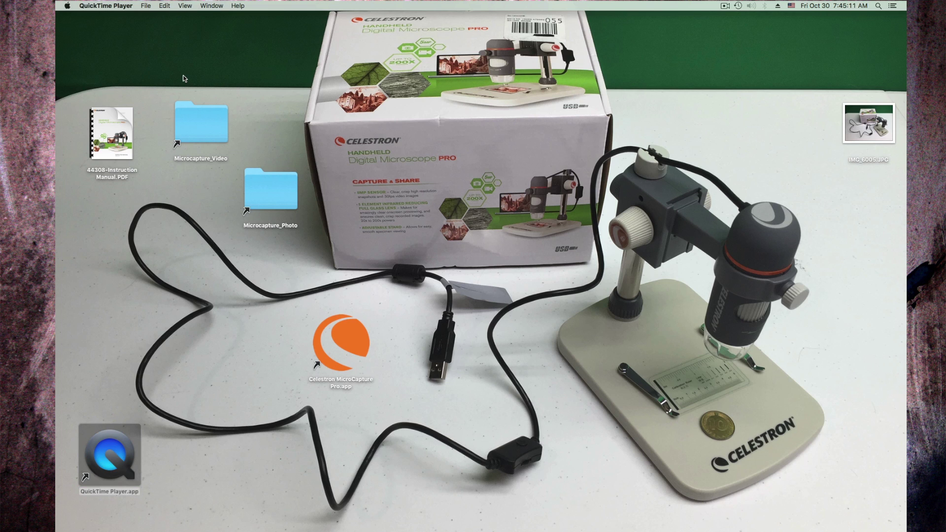
left_click(146, 6)
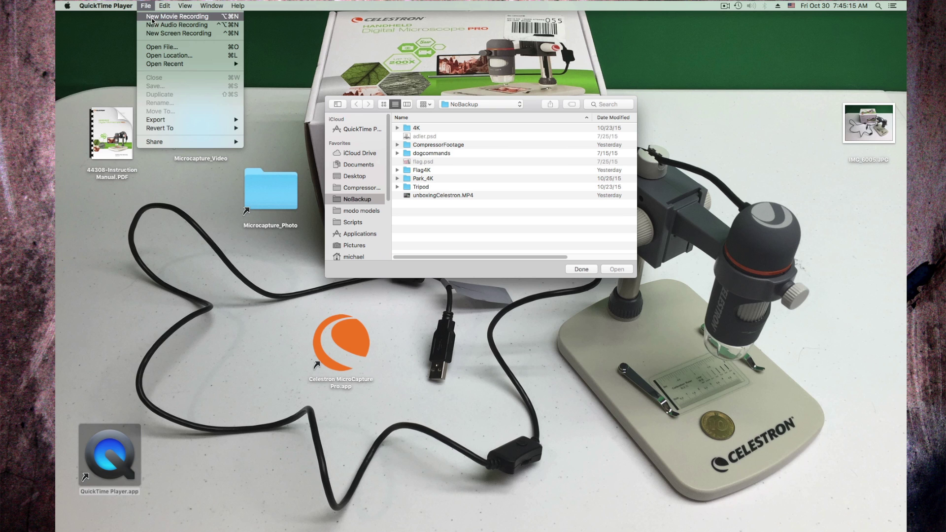
left_click(152, 21)
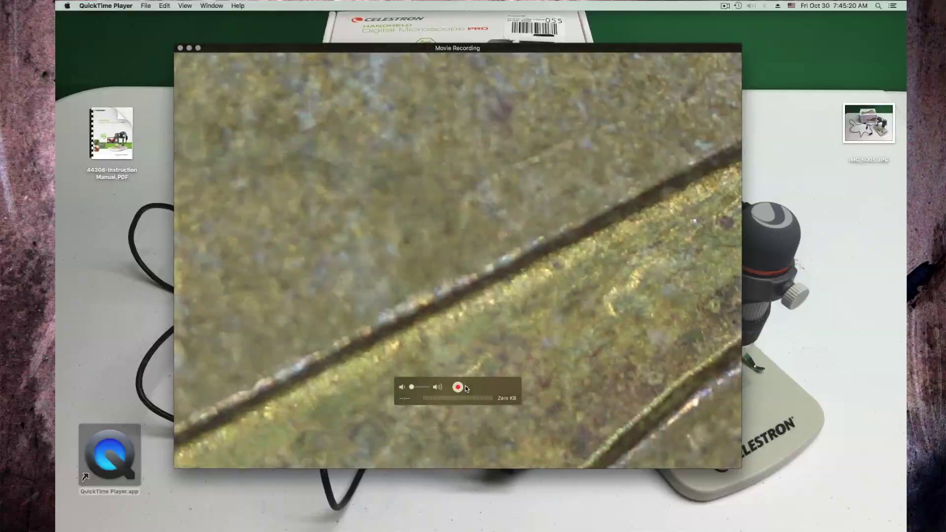
left_click(466, 387)
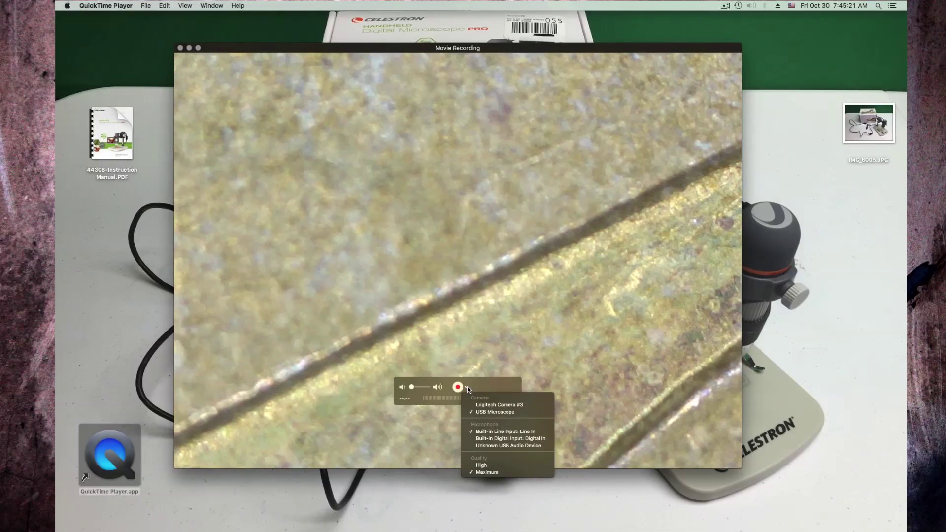
left_click(498, 472)
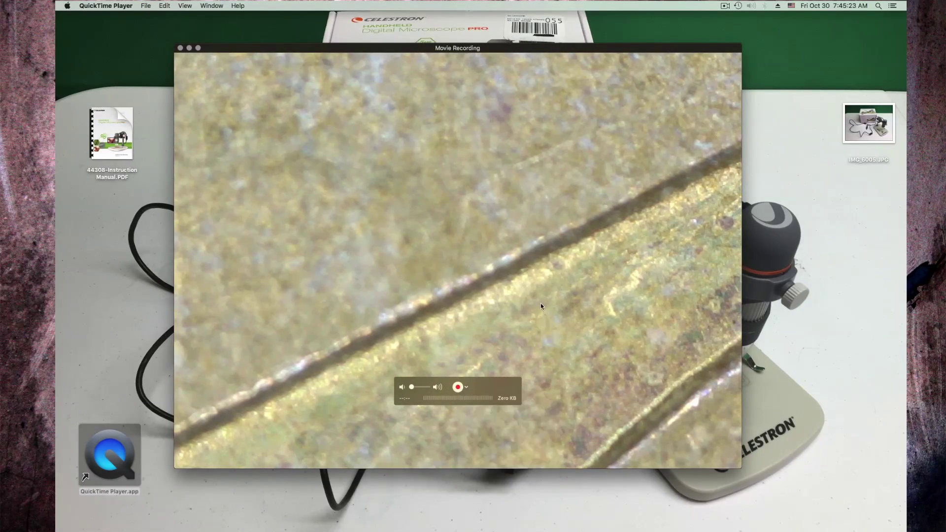
Record a movie of the magnified coin surface about 40 seconds long.
left_click(458, 388)
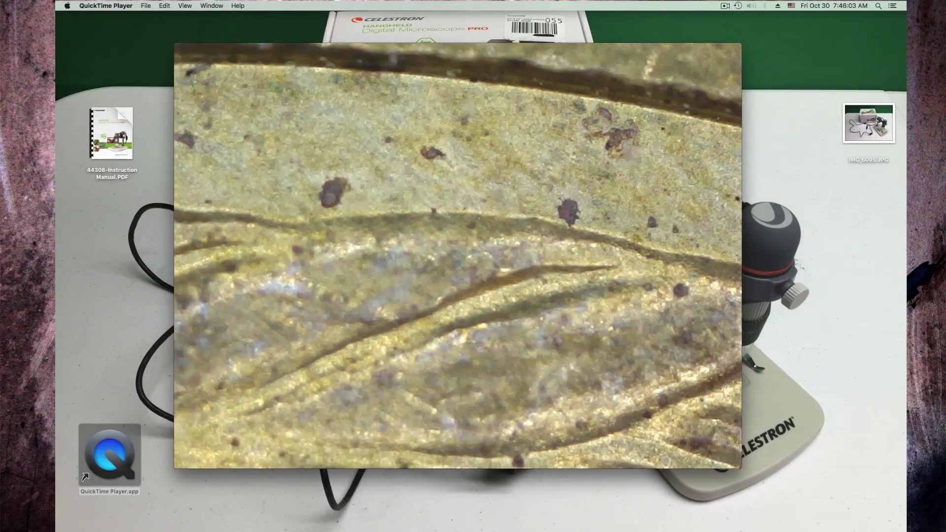
mouse_move(458, 387)
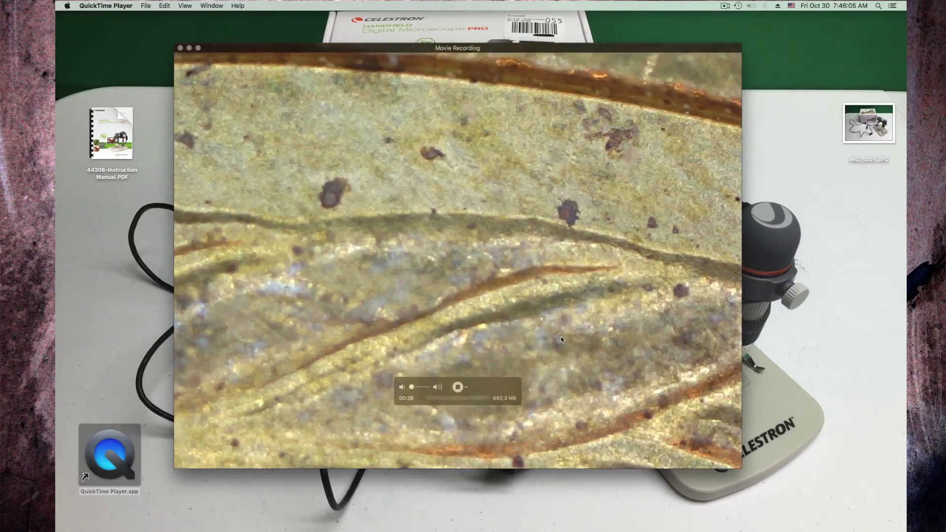
left_click(458, 387)
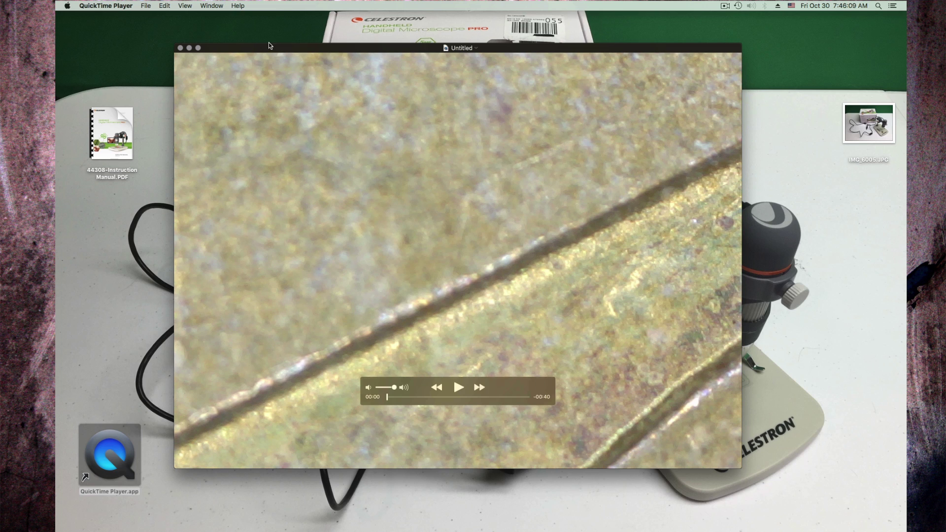
Assign the Red tag to the untitled coin recording.
left_click(476, 48)
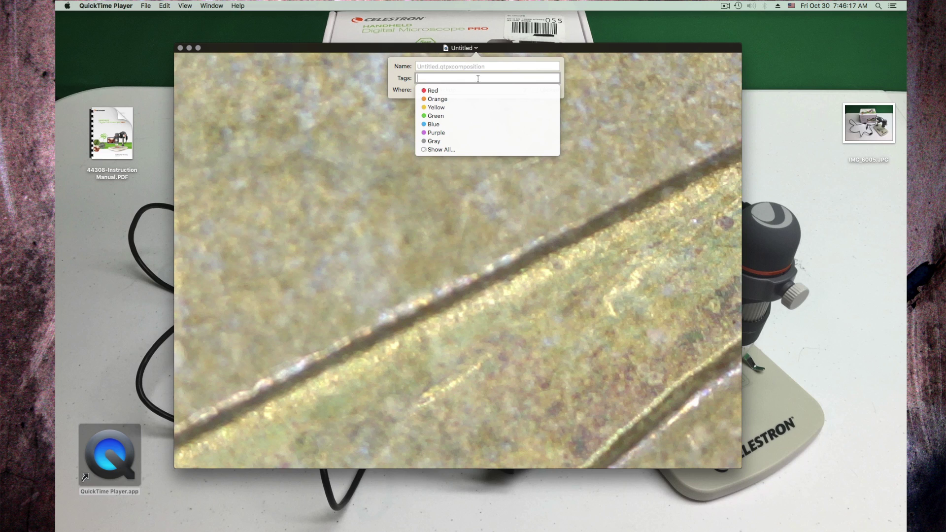
left_click(432, 91)
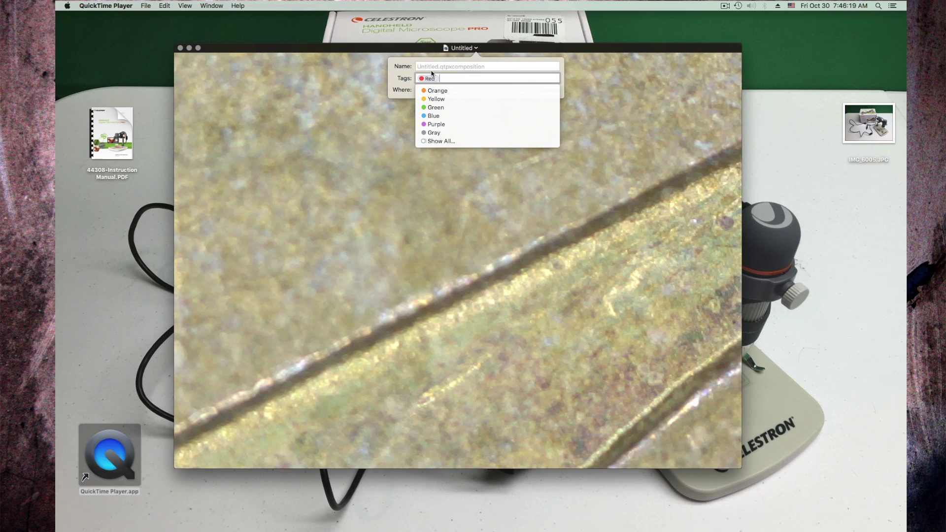
left_click(409, 132)
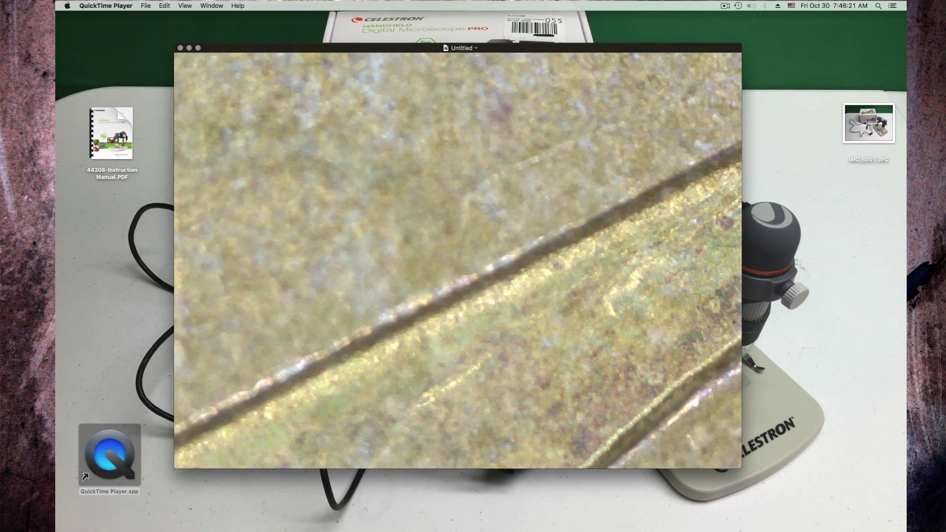
left_click(460, 49)
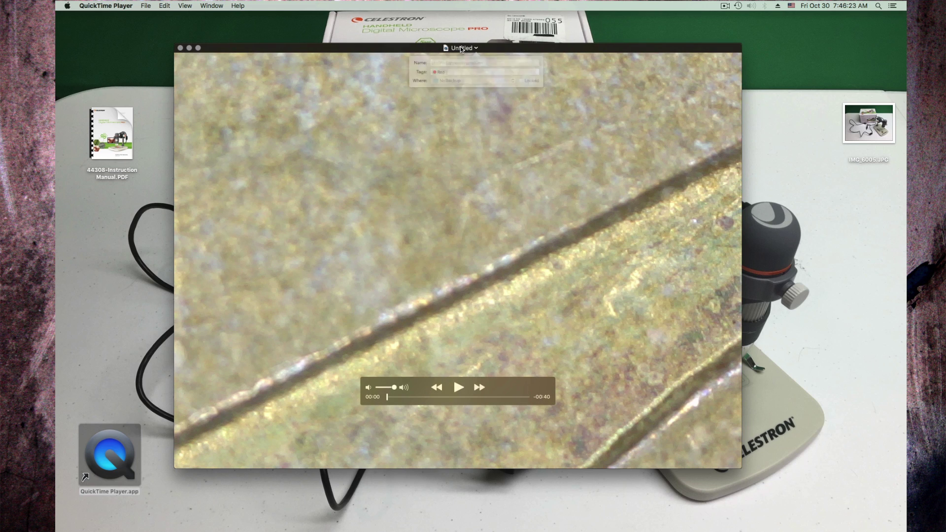
left_click(359, 146)
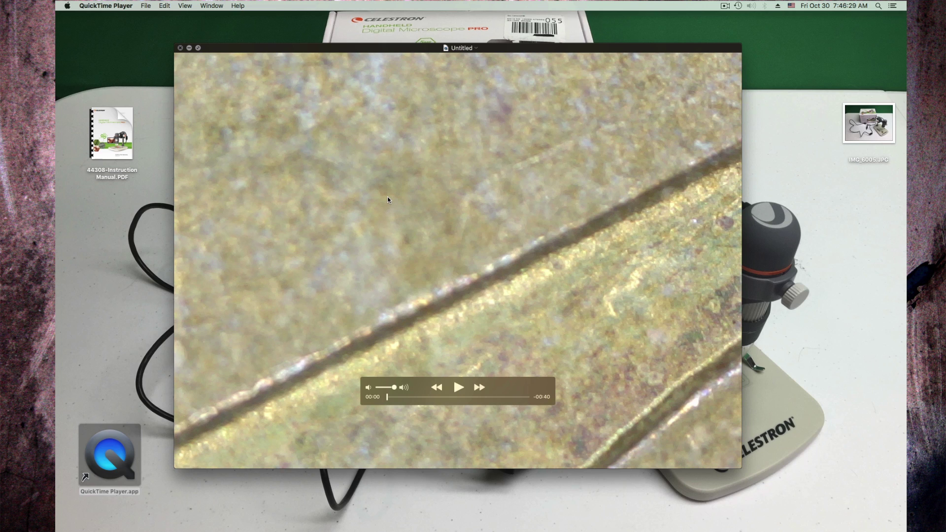
Close the coin recording and save it as microscopeReview in the NoBackup folder.
key("super+w")
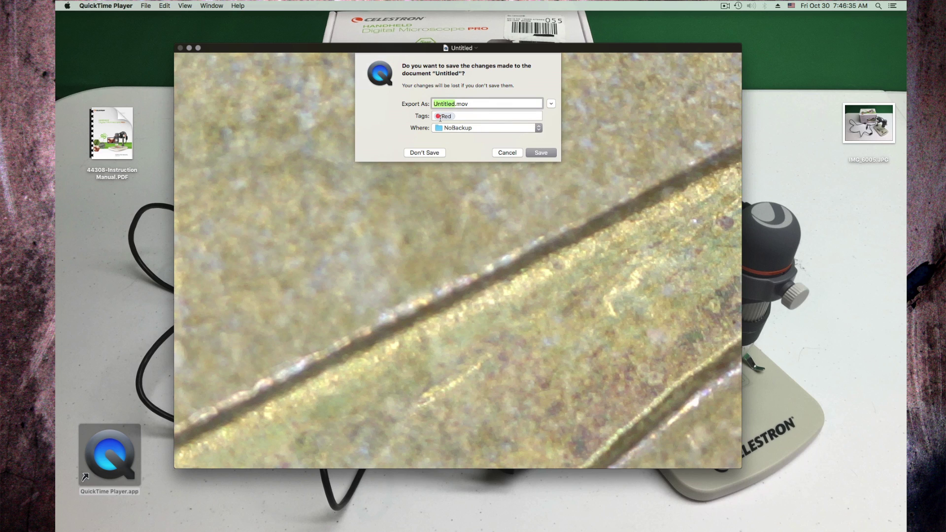
type("microscopeReview")
left_click(547, 154)
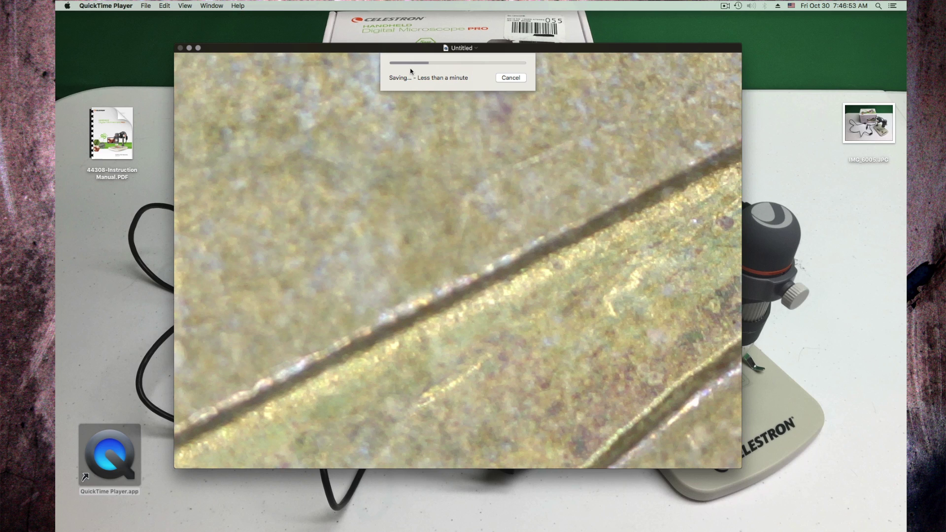
Bring up the Inspector for viewing movie details.
mouse_move(457, 112)
left_click(211, 6)
left_click(228, 38)
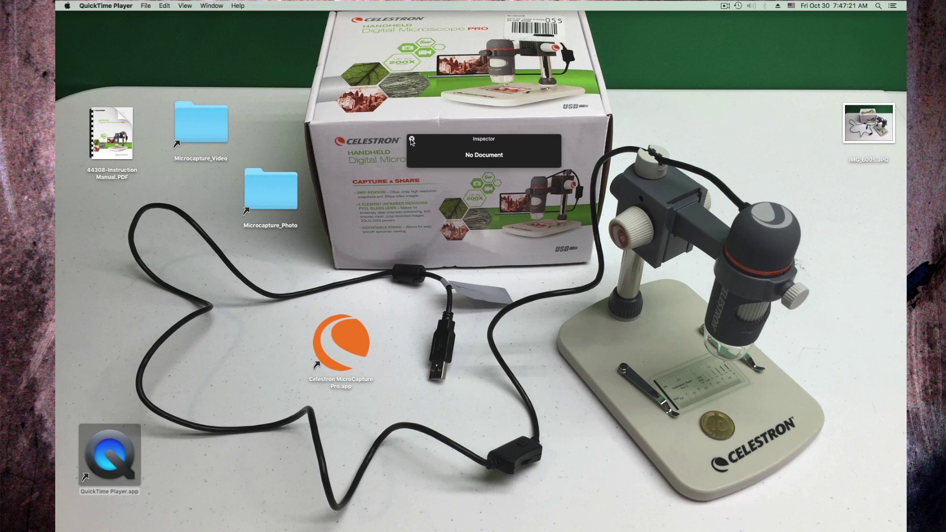
Open the Microcapture_Photo folder from the desktop and preview the ruler-lines photo 151030074144451.jpg.
left_click(269, 194)
double_click(267, 191)
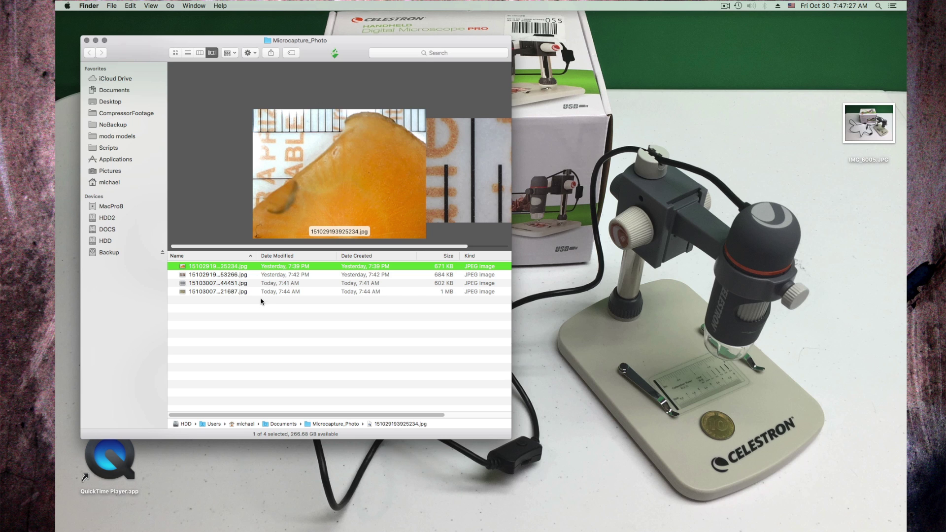
left_click(256, 284)
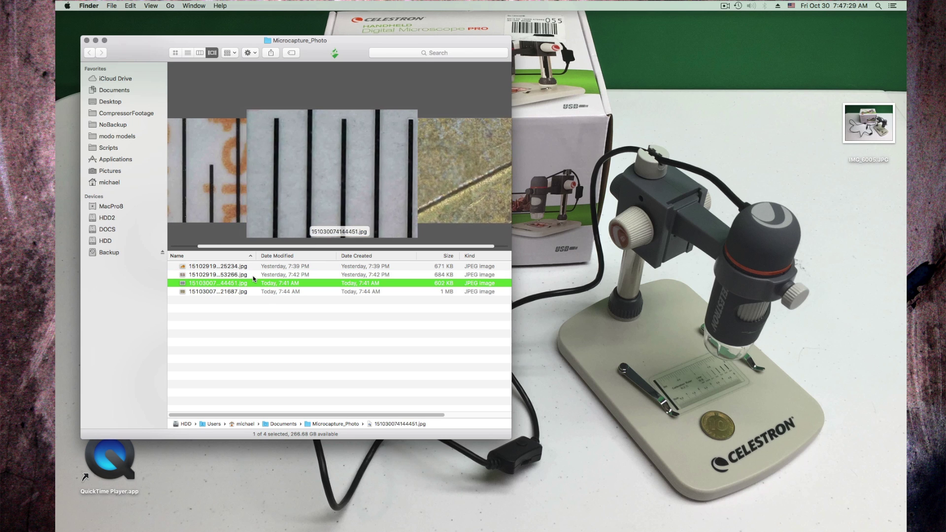
Open the coin photo 151030074421687.jpg in Preview, inspect it at actual size and close it.
double_click(247, 291)
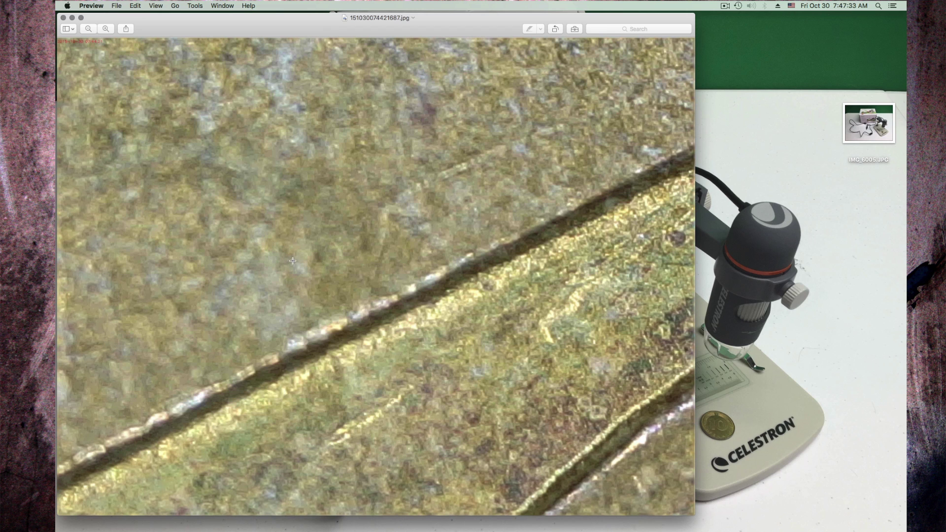
left_click(157, 6)
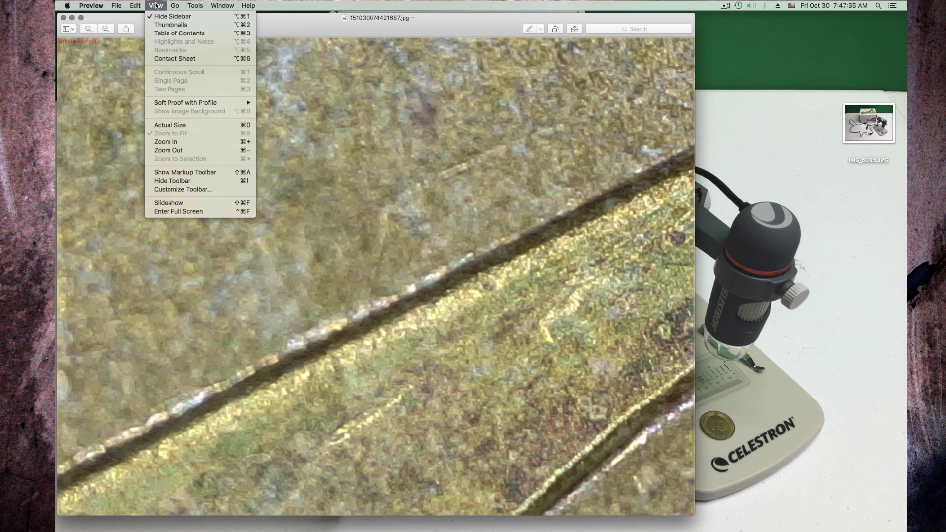
left_click(168, 125)
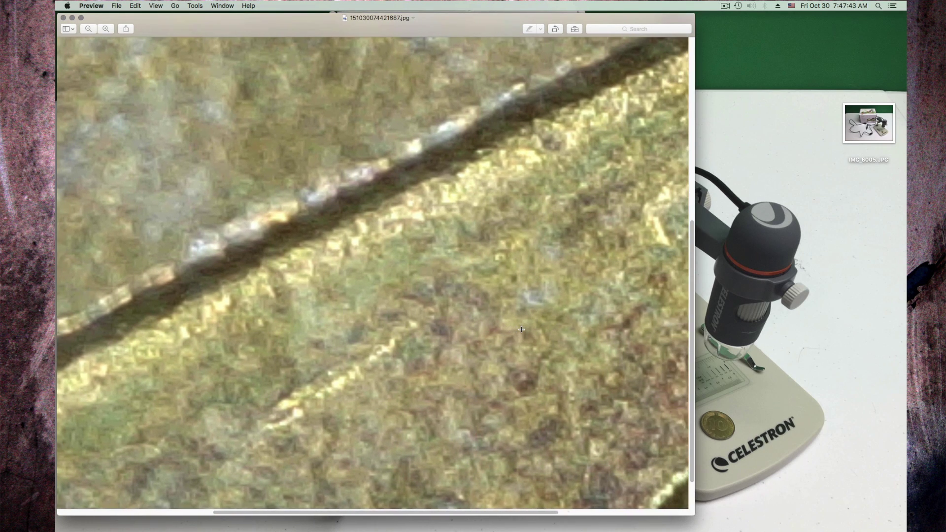
left_click(63, 17)
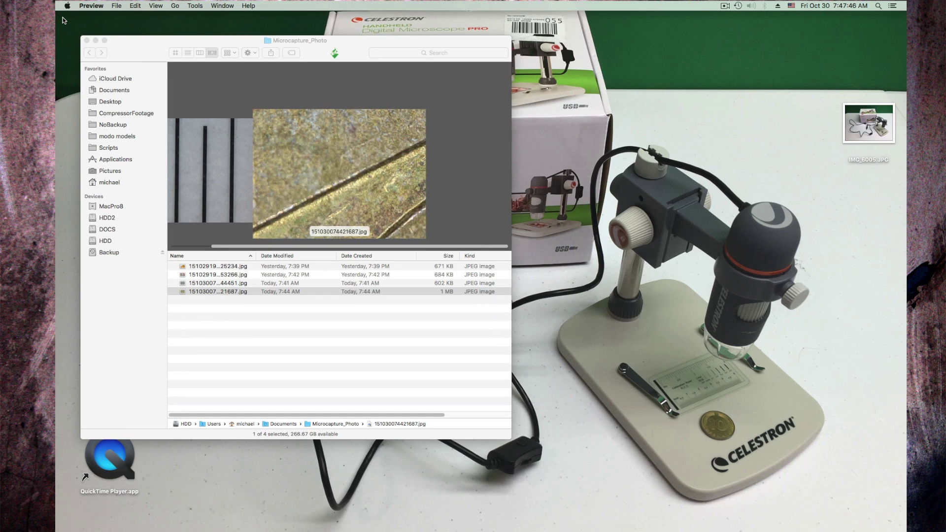
View the ruler photo with orange lettering, 151029194253266.jpg, in Preview, and close it and the photo folder.
left_click(223, 203)
left_click(222, 206)
double_click(374, 192)
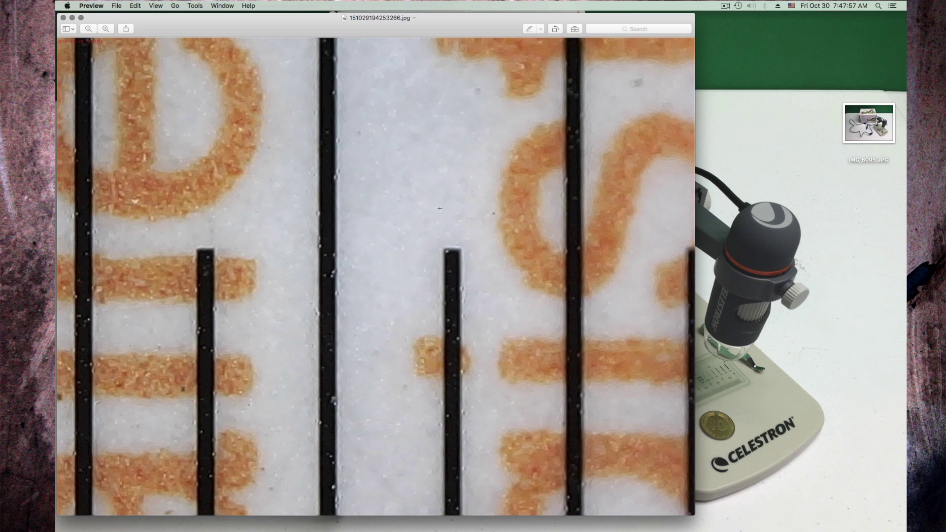
left_click(64, 18)
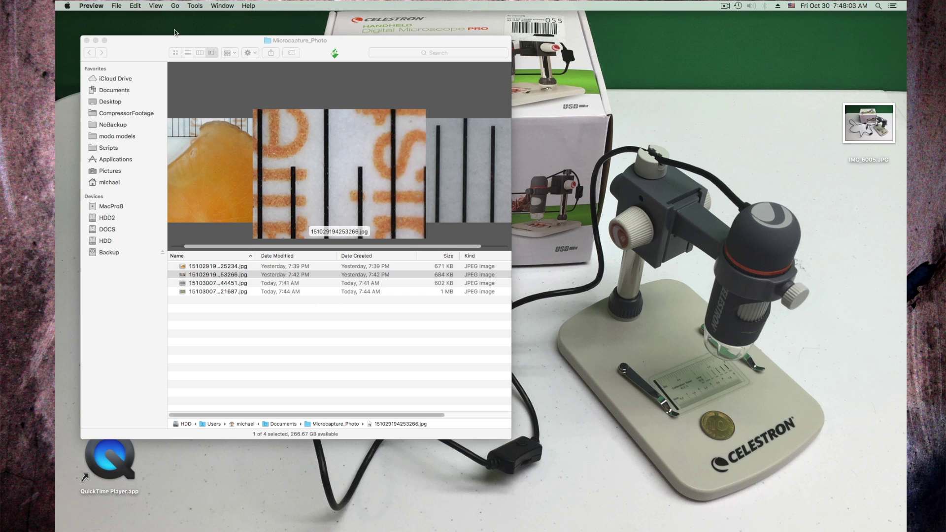
left_click(90, 41)
Open the Microcapture_Video folder and open 151030074153279.avi in QuickTime Player.
double_click(215, 132)
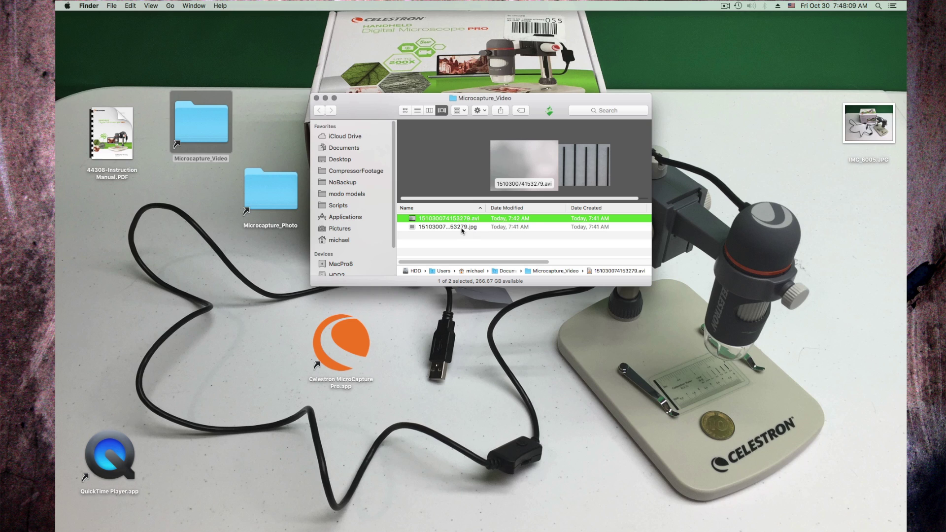
right_click(412, 221)
mouse_move(532, 232)
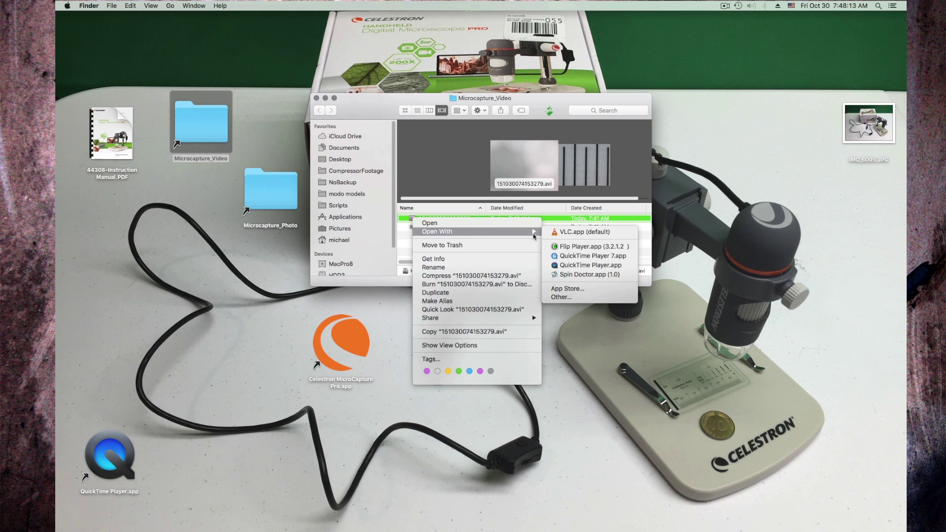
left_click(586, 265)
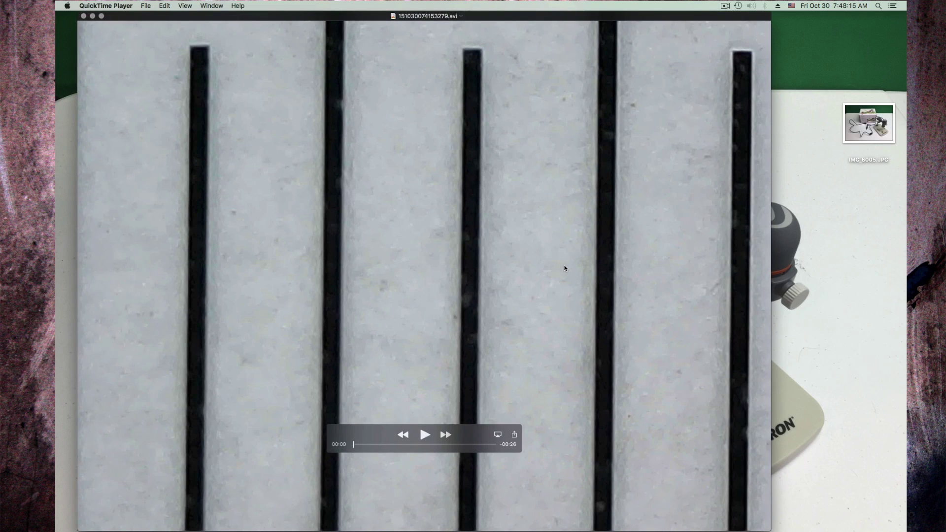
Play the captured microscope video through to its end, and close it and the Microcapture_Video folder.
left_click(424, 435)
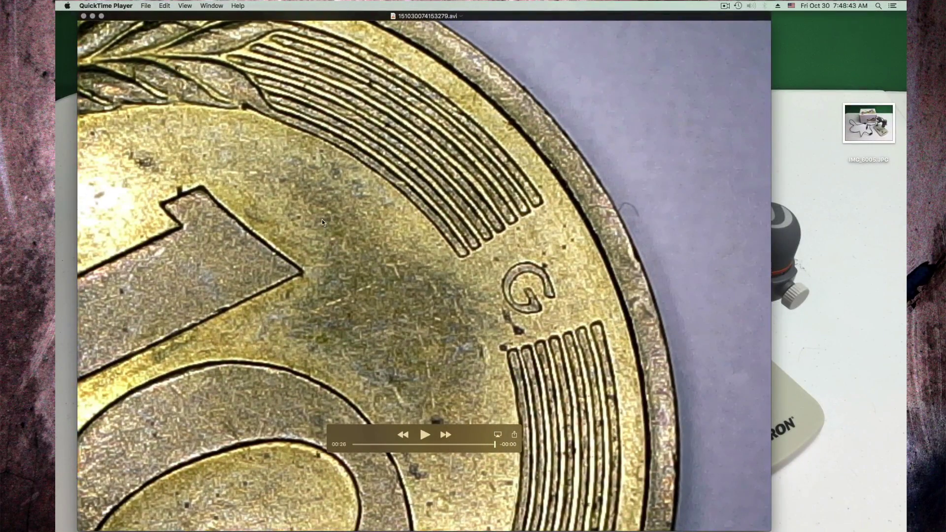
left_click(83, 17)
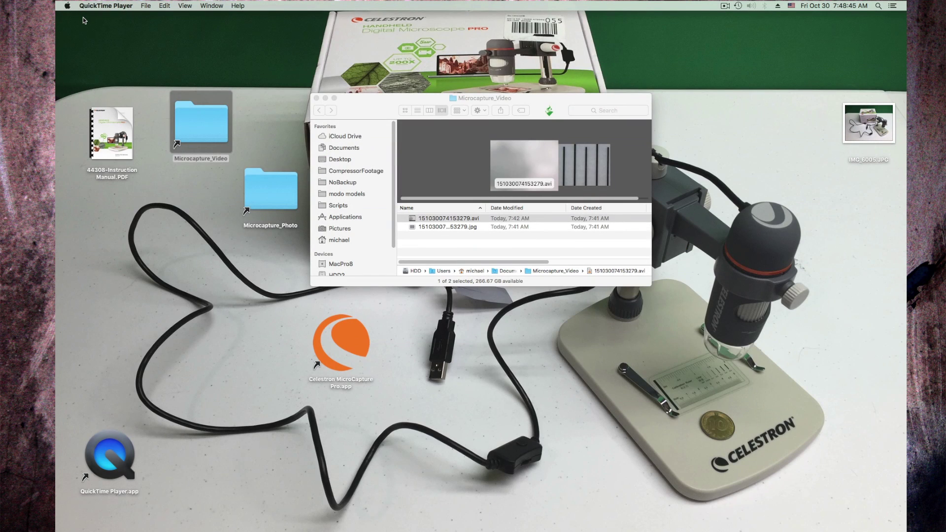
left_click(316, 98)
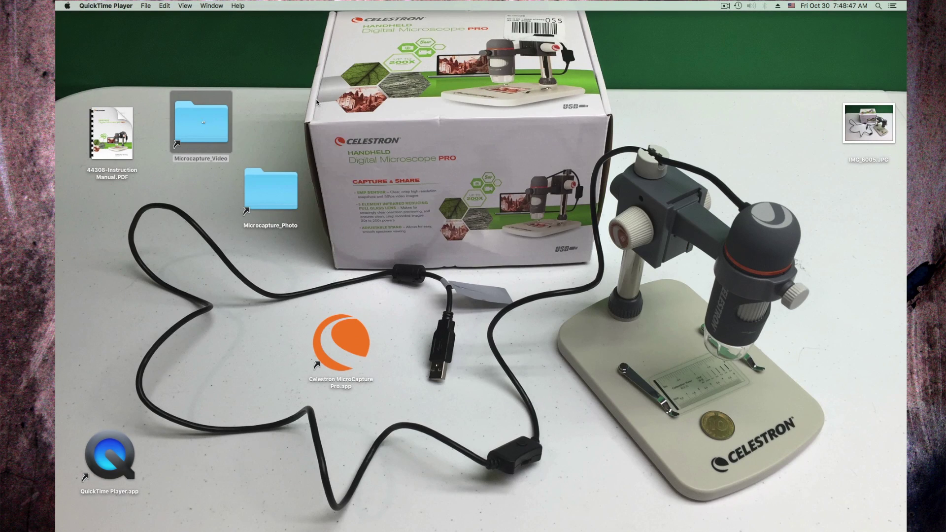